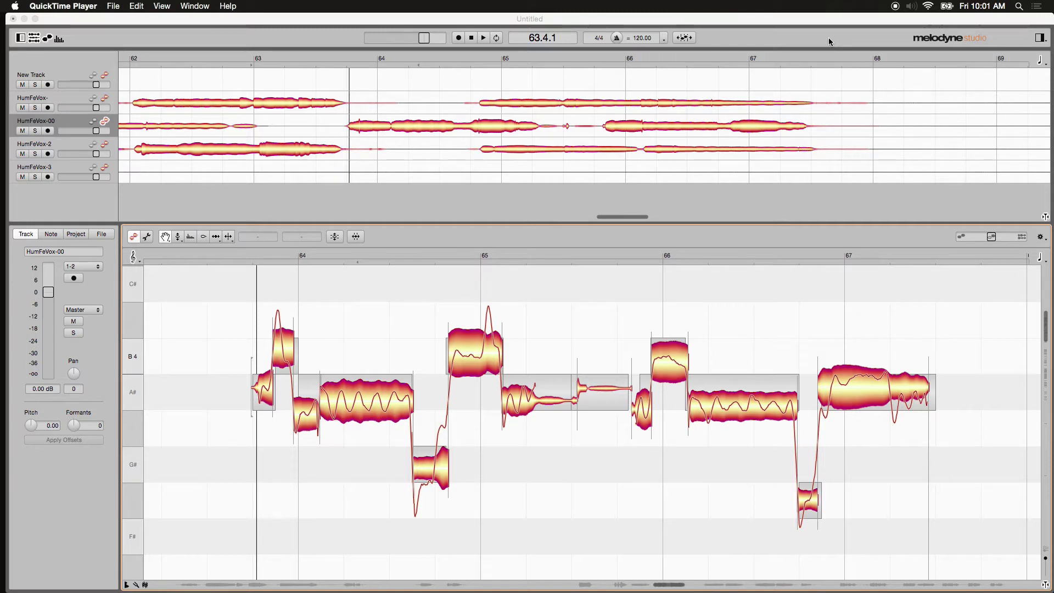
- Play back the HumFeVox-00 phrase from just before bar 64, and replay the quiet section after bar 65
{"action": "left_click", "coordinate": [242, 255]}
{"action": "double_click", "coordinate": [242, 254]}
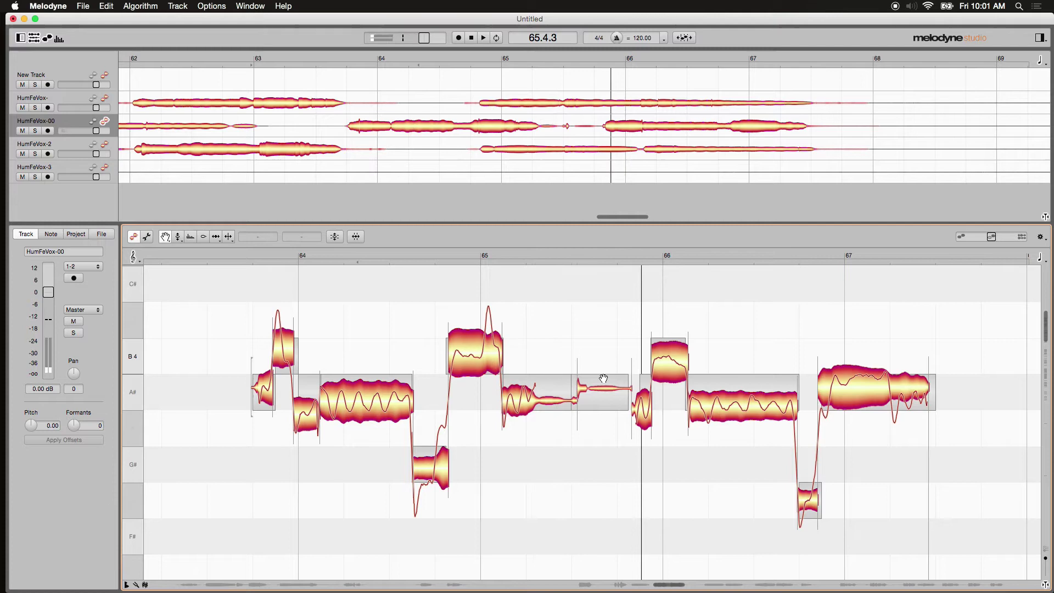
{"action": "double_click", "coordinate": [447, 254]}
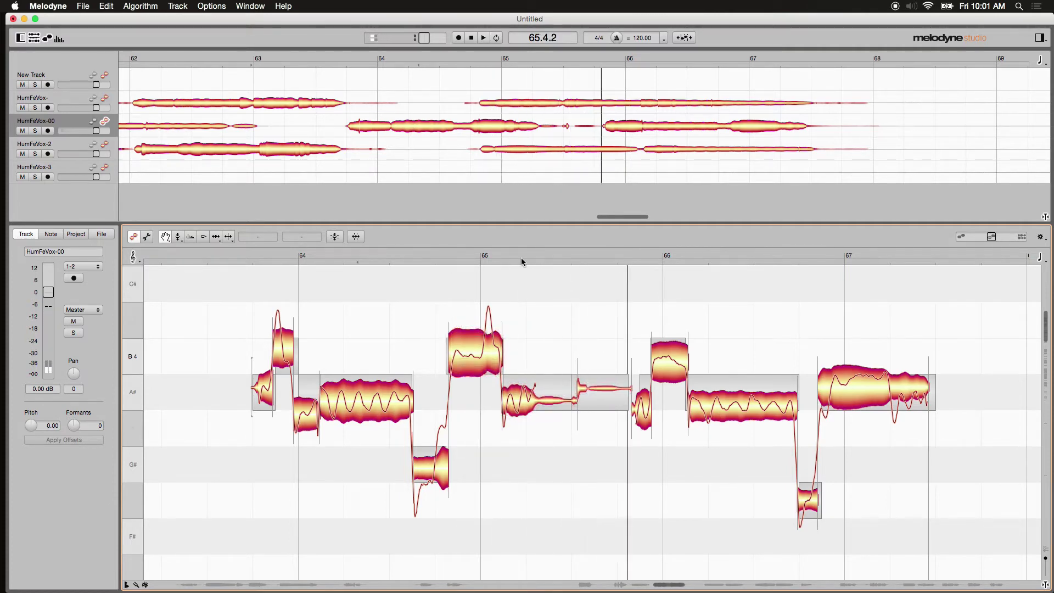
{"action": "left_click", "coordinate": [481, 252]}
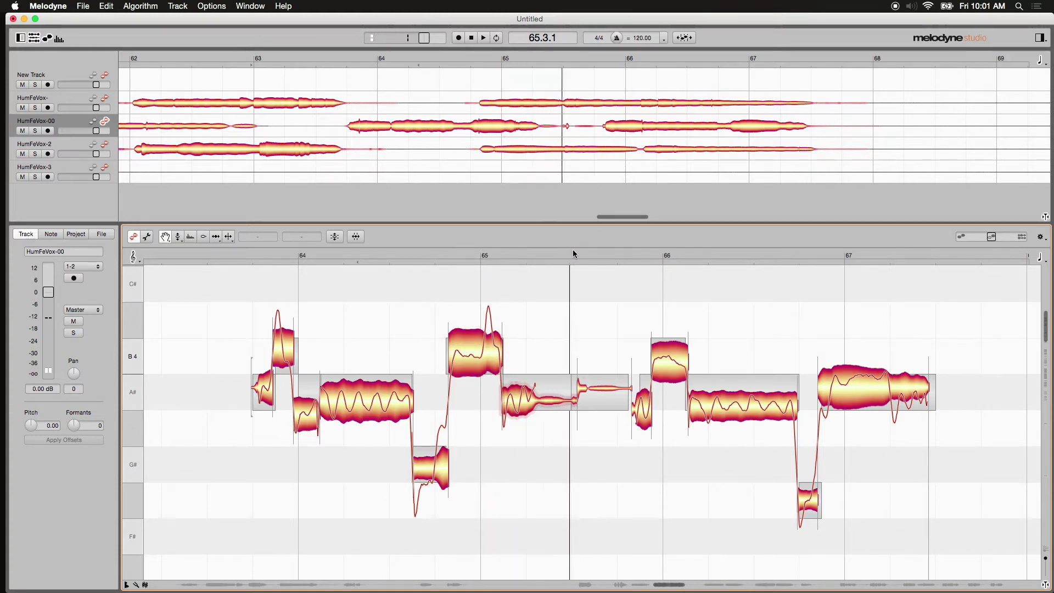
{"action": "mouse_move", "coordinate": [572, 249]}
{"action": "left_mouse_down"}
{"action": "mouse_move", "coordinate": [584, 249]}
{"action": "mouse_move", "coordinate": [559, 247]}
{"action": "mouse_move", "coordinate": [585, 249]}
{"action": "left_mouse_up"}
{"action": "left_click", "coordinate": [513, 249]}
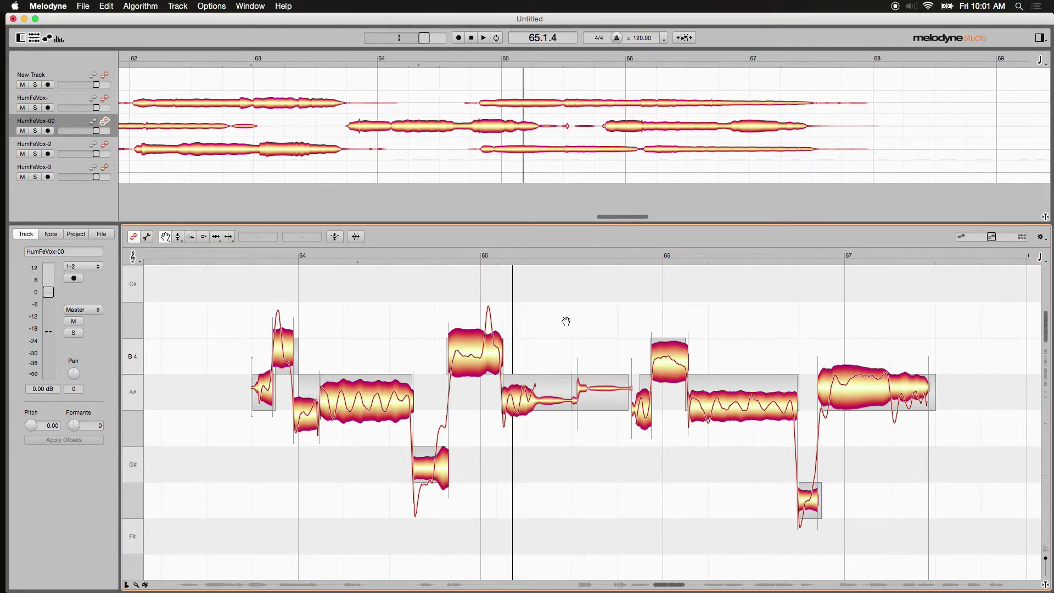
- Zoom in on the quiet A# notes between bars 65 and 66 and activate the Note Separation Tool
{"action": "right_click", "coordinate": [588, 339]}
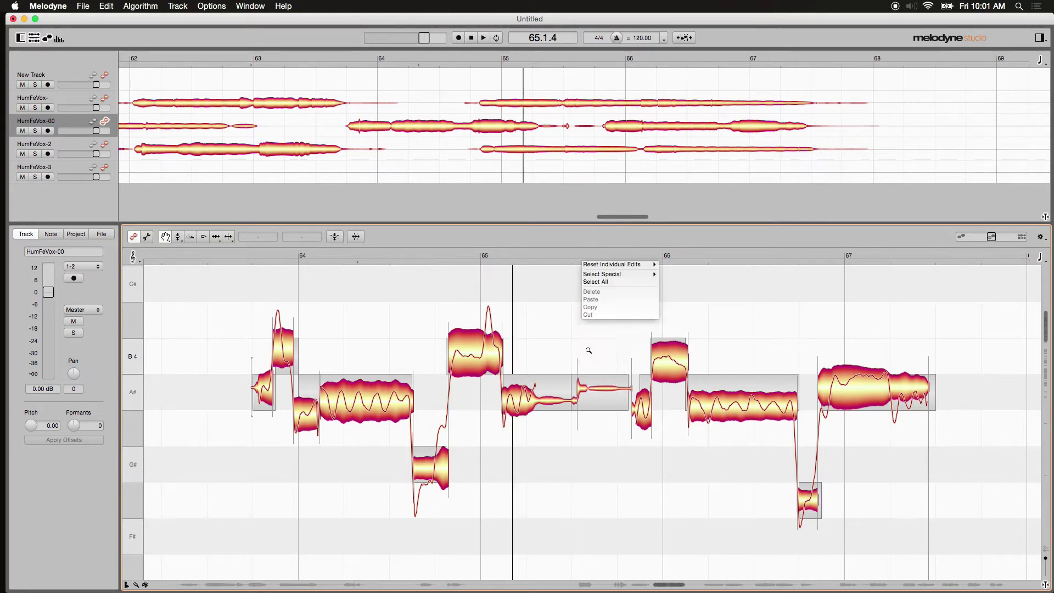
{"action": "left_click", "coordinate": [590, 346]}
{"action": "left_click_drag", "start_coordinate": [589, 351], "coordinate": [712, 456]}
{"action": "right_click", "coordinate": [677, 373]}
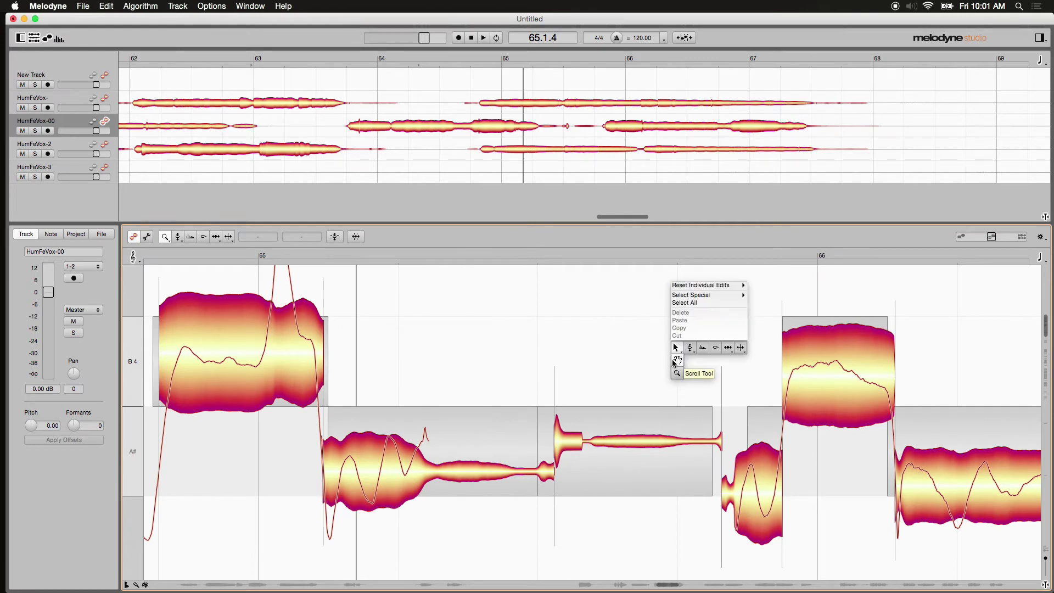
{"action": "left_click", "coordinate": [677, 348]}
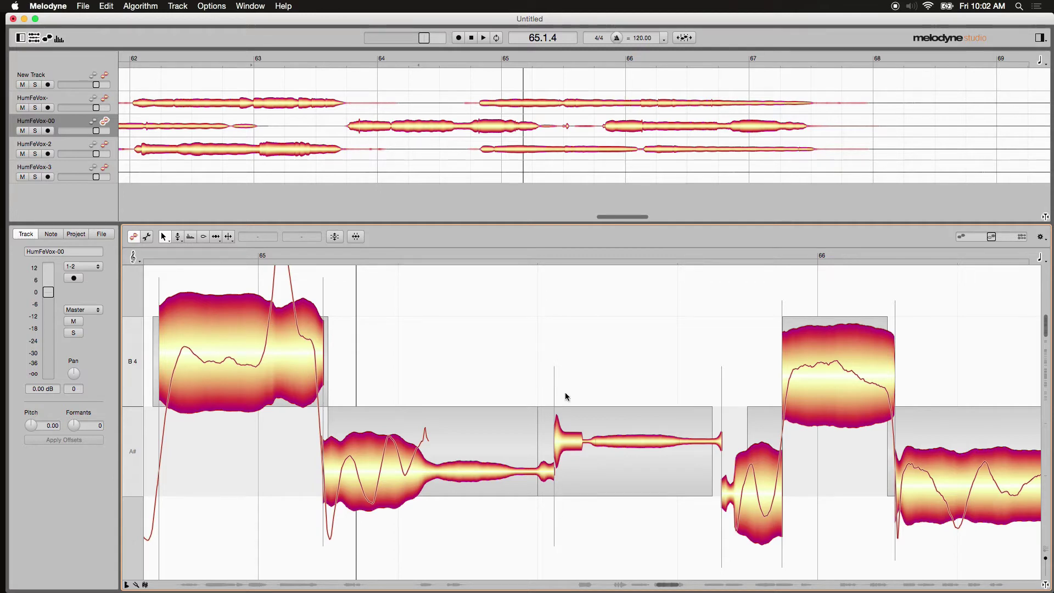
{"action": "right_click", "coordinate": [601, 383]}
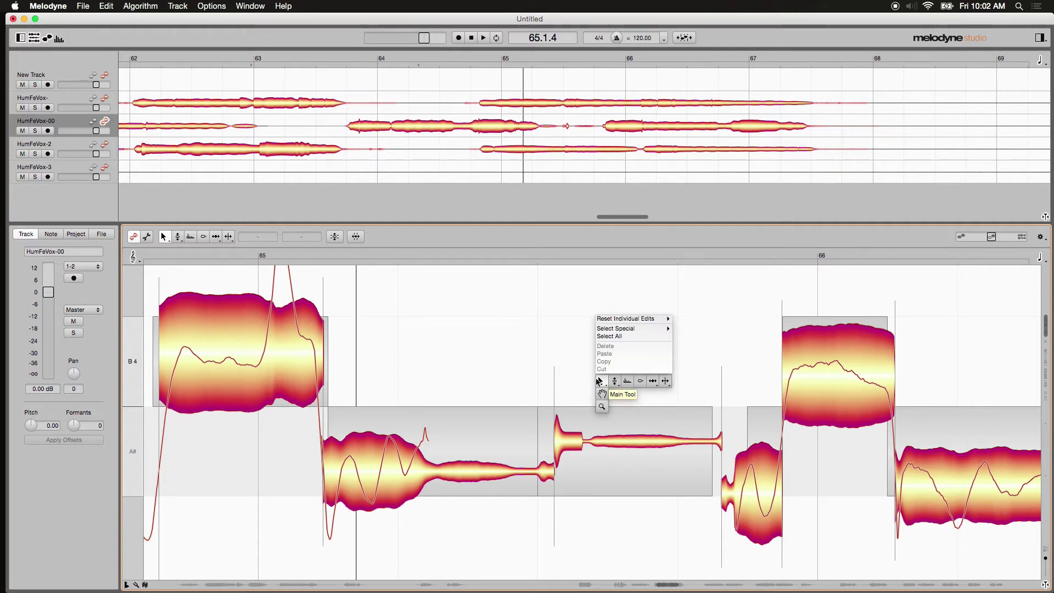
{"action": "left_click", "coordinate": [601, 383]}
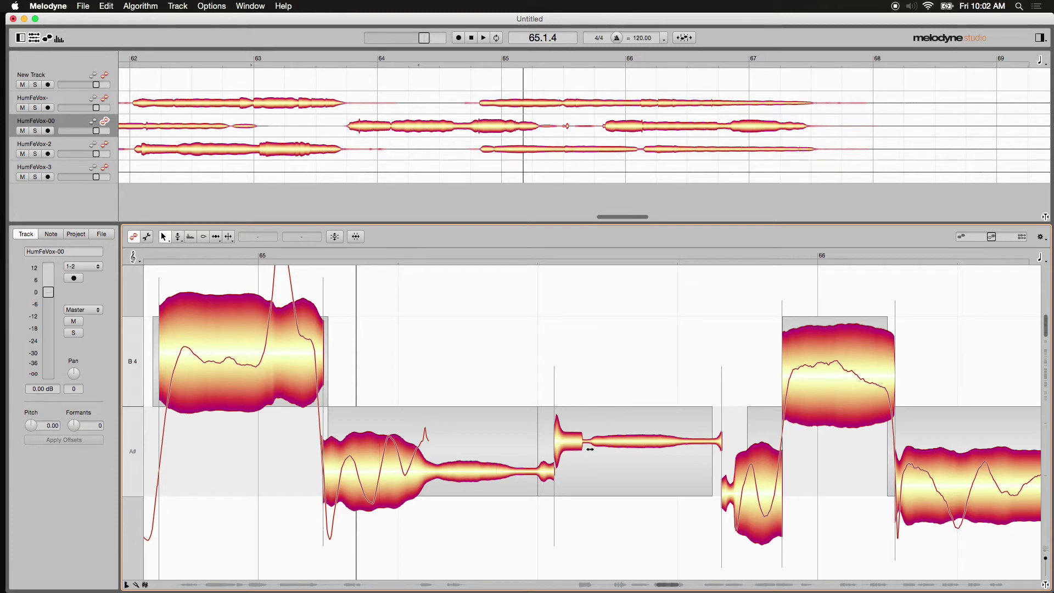
{"action": "right_click", "coordinate": [592, 364]}
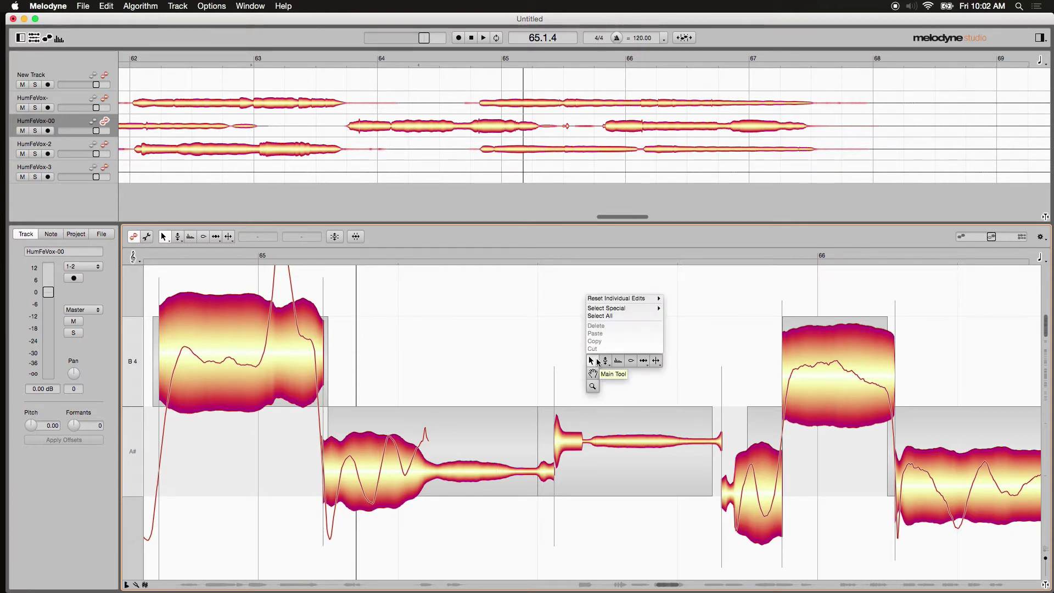
{"action": "left_click", "coordinate": [656, 361]}
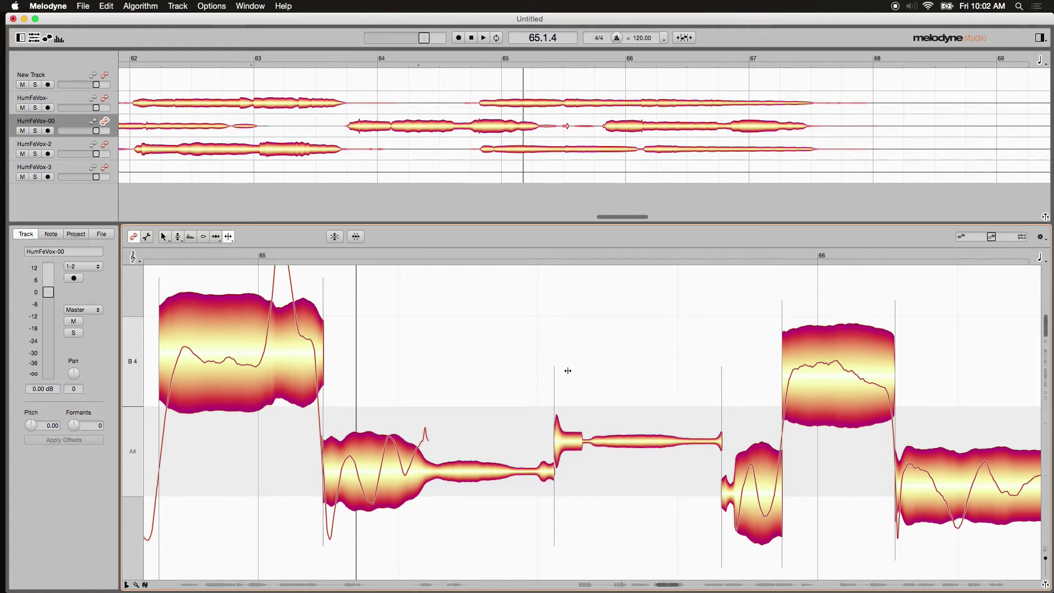
- Isolate the short noise burst between the two quiet A# notes by moving the existing separation behind it and adding another before it
{"action": "double_click", "coordinate": [585, 433]}
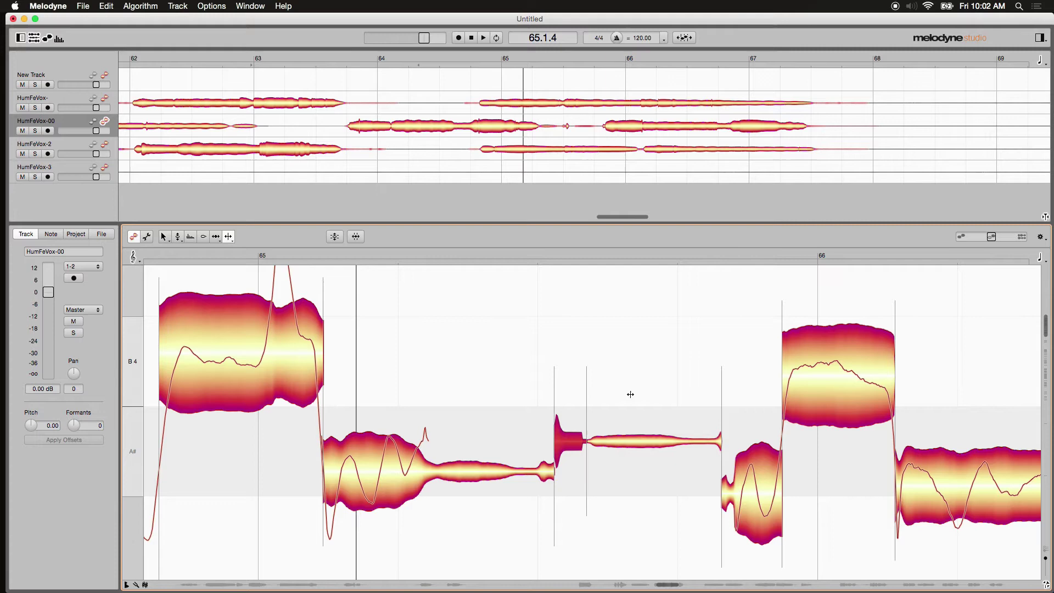
{"action": "key", "text": "super+z"}
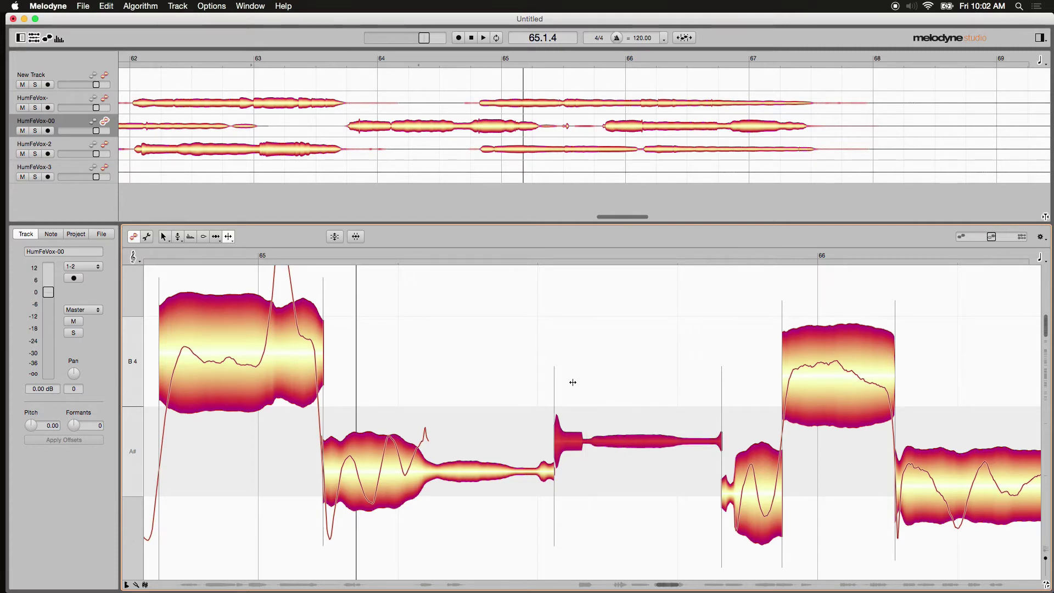
{"action": "left_click", "coordinate": [554, 382]}
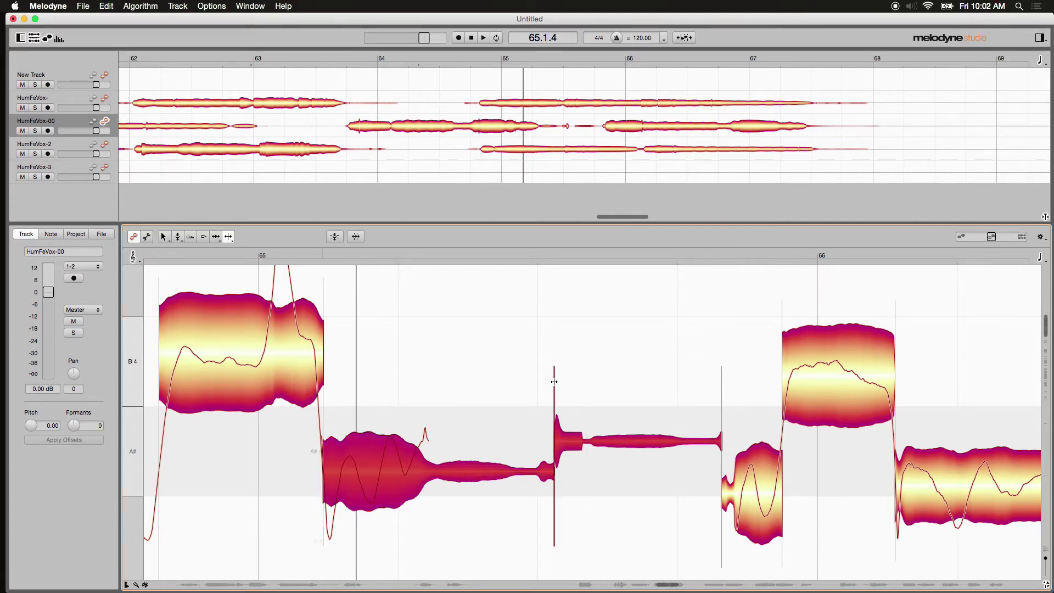
{"action": "left_click_drag", "start_coordinate": [554, 382], "coordinate": [586, 378]}
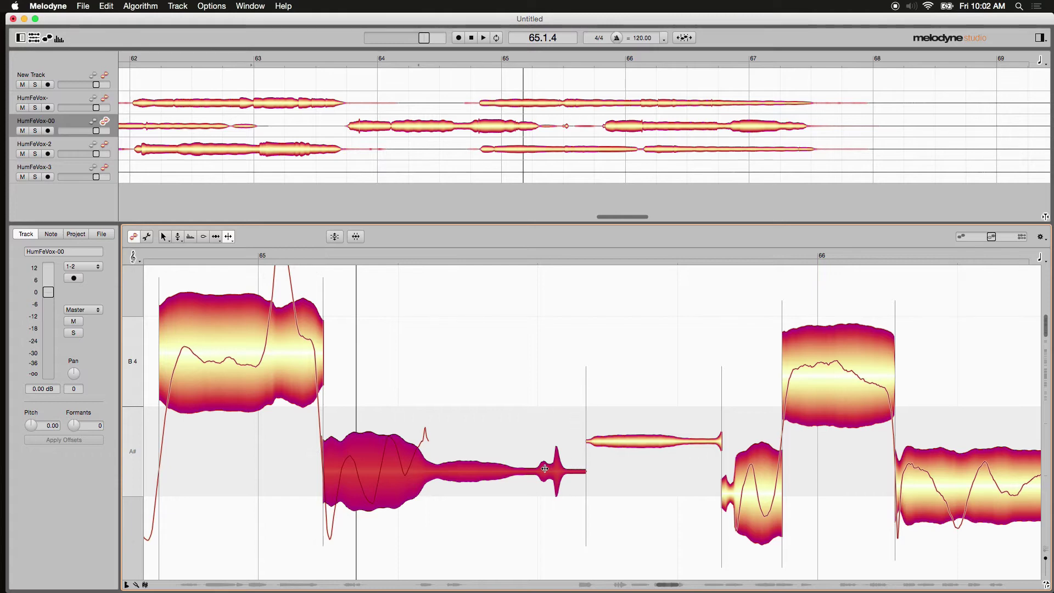
{"action": "left_click", "coordinate": [321, 254]}
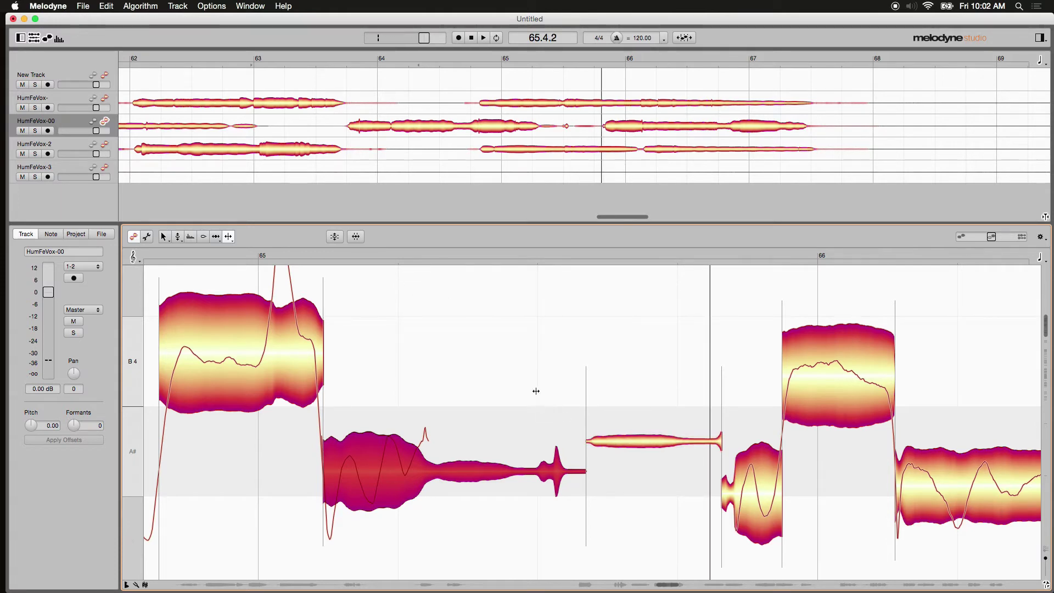
{"action": "double_click", "coordinate": [529, 471]}
- Delete the isolated noise burst between the two quiet A# notes
{"action": "right_click", "coordinate": [621, 387]}
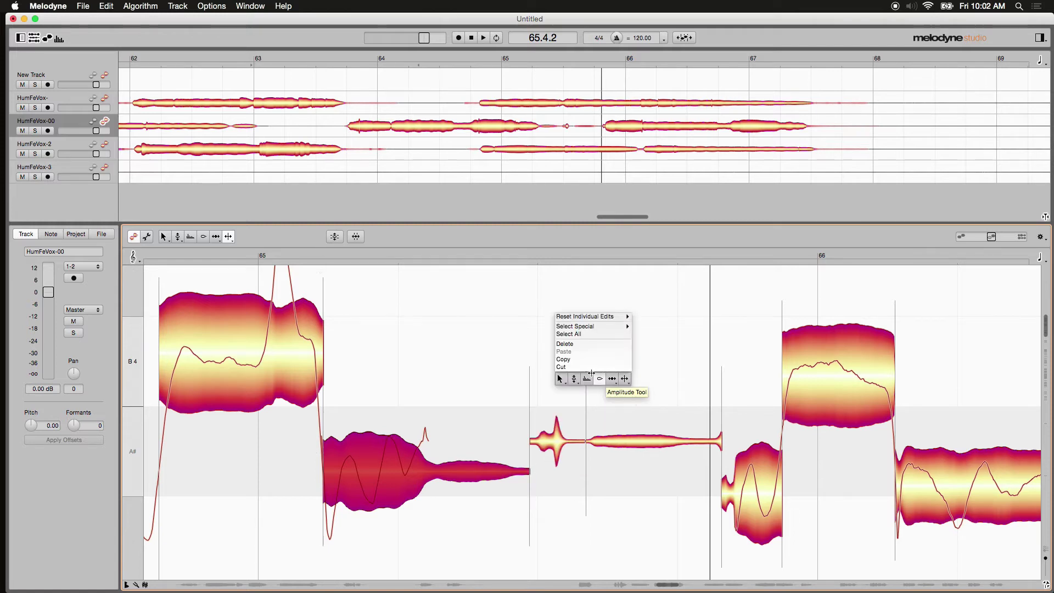
{"action": "left_click", "coordinate": [563, 376]}
{"action": "left_click", "coordinate": [555, 440]}
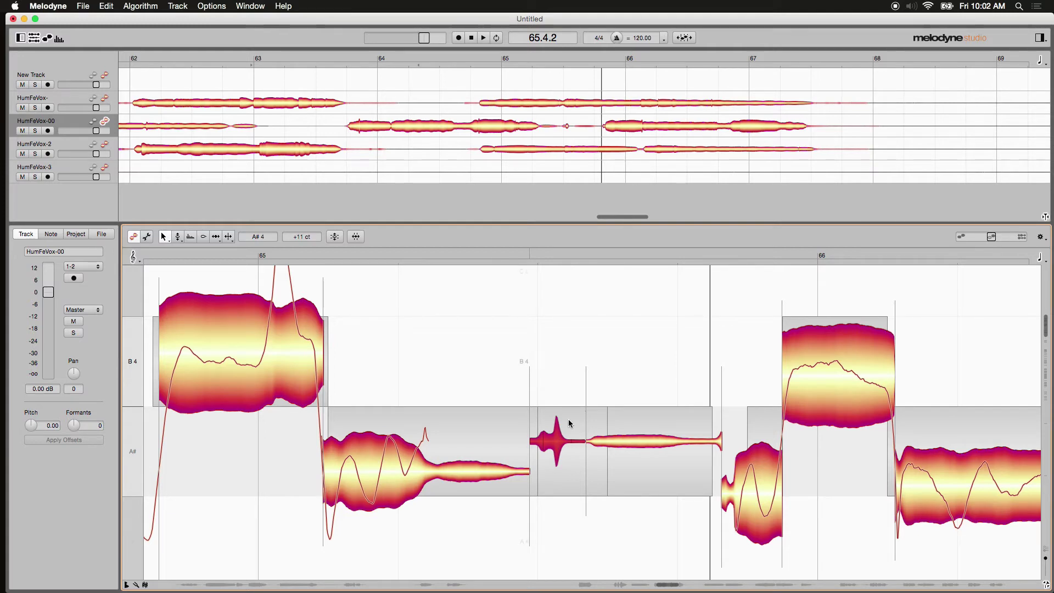
{"action": "key", "text": "Delete"}
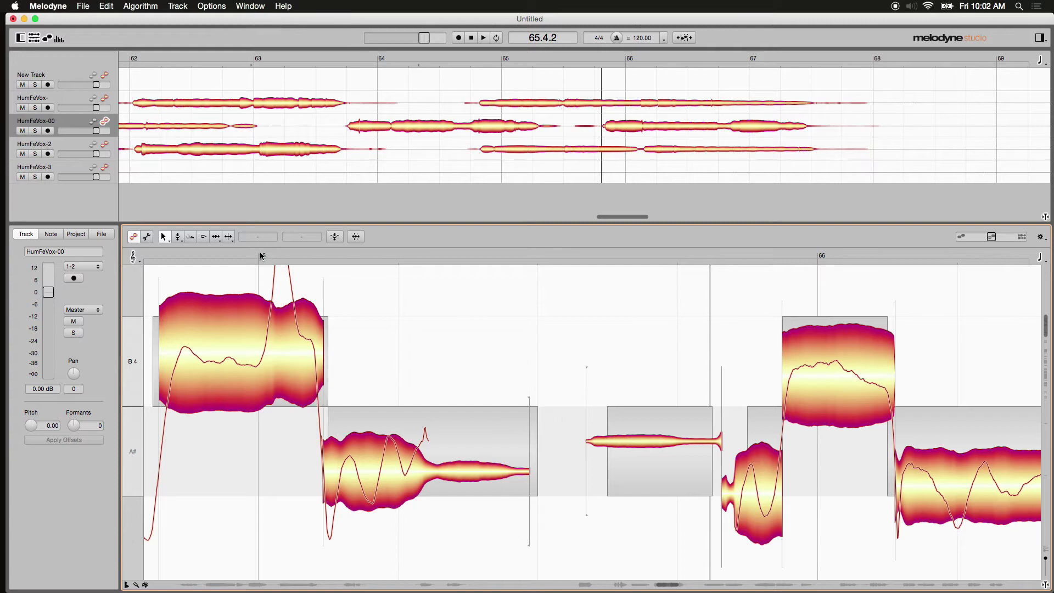
- Play back from bar 65 to check the gap, and undo the burst's deletion
{"action": "left_click", "coordinate": [262, 256]}
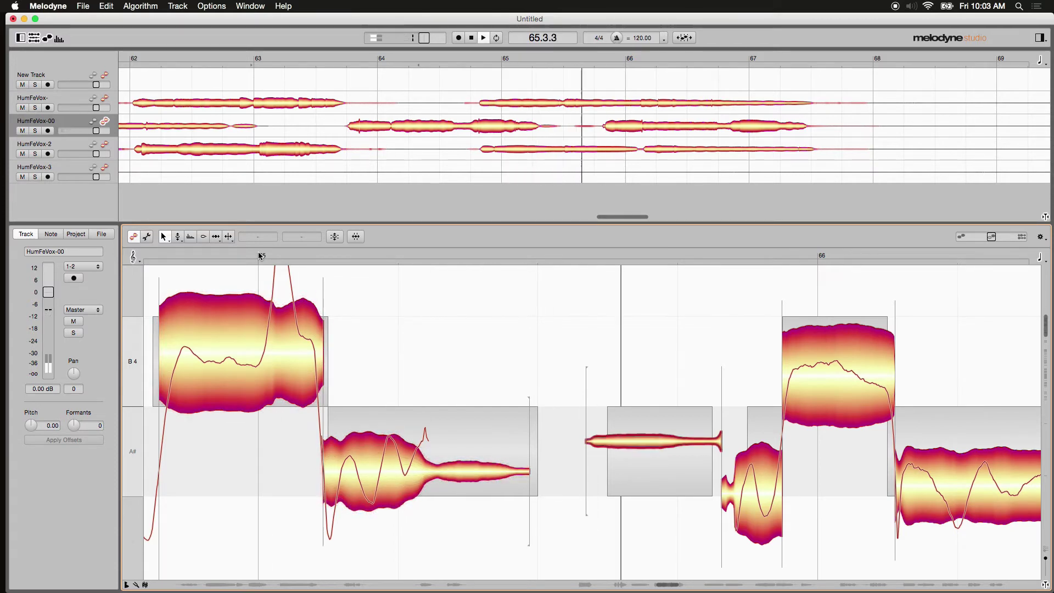
{"action": "left_click", "coordinate": [259, 255]}
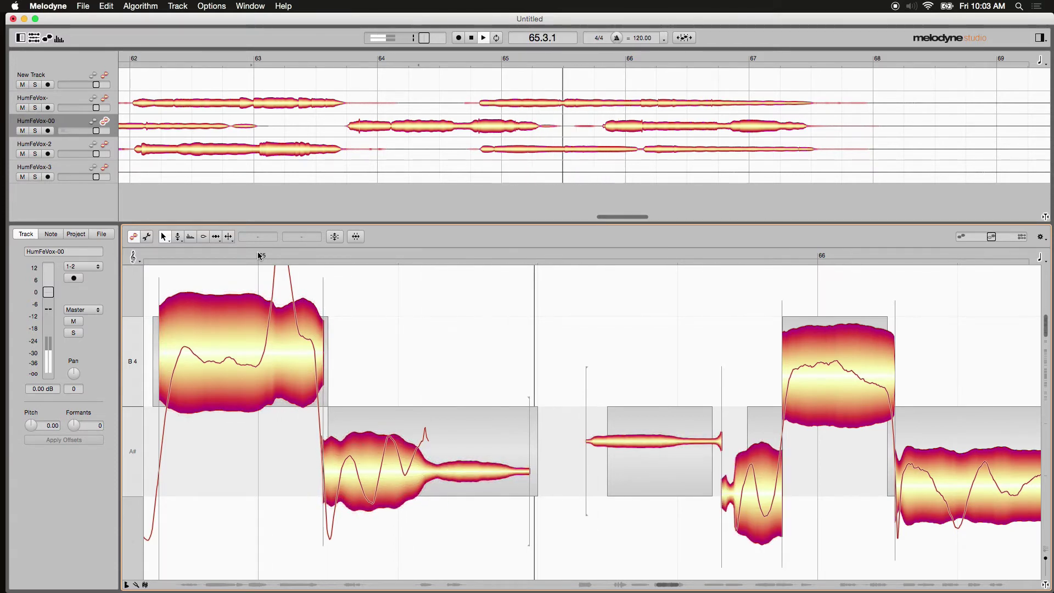
{"action": "key", "text": "space"}
{"action": "key", "text": "super+z"}
- Mute the isolated noise burst with the Amplitude Tool
{"action": "right_click", "coordinate": [587, 336]}
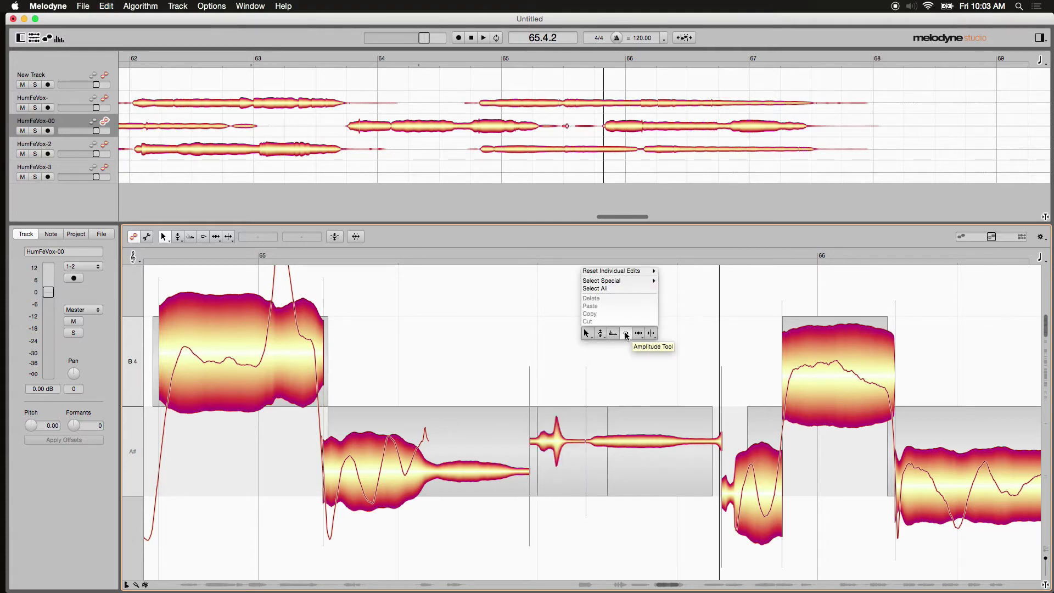
{"action": "left_click", "coordinate": [626, 334]}
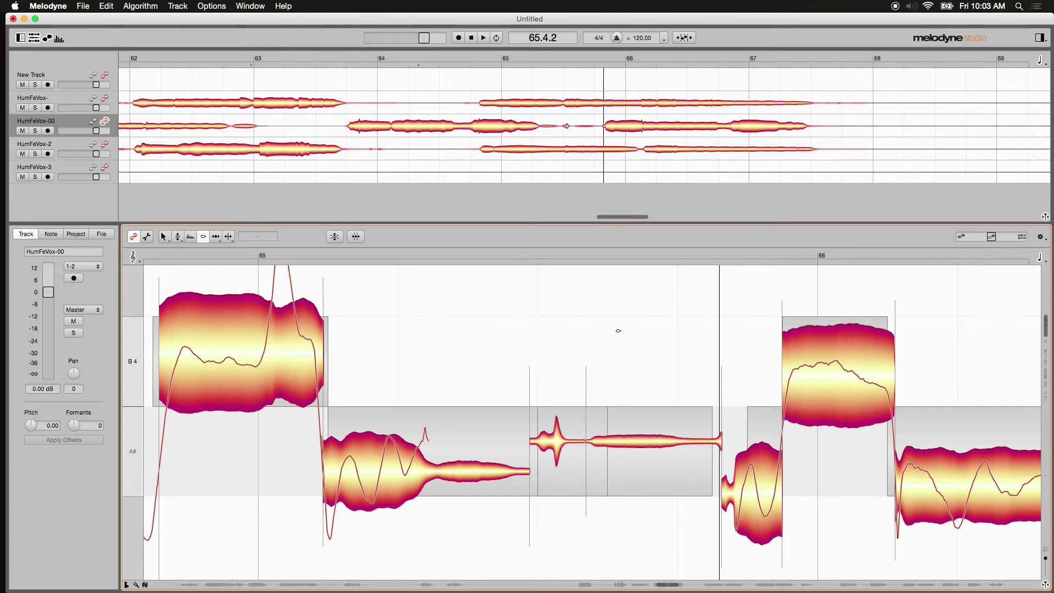
{"action": "left_click", "coordinate": [552, 442]}
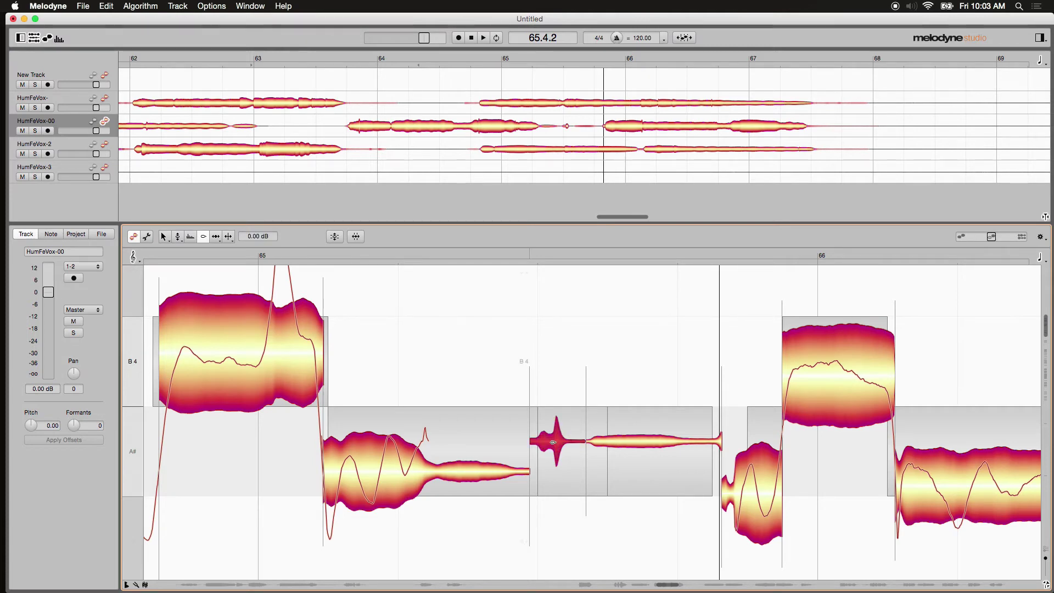
{"action": "double_click", "coordinate": [552, 442]}
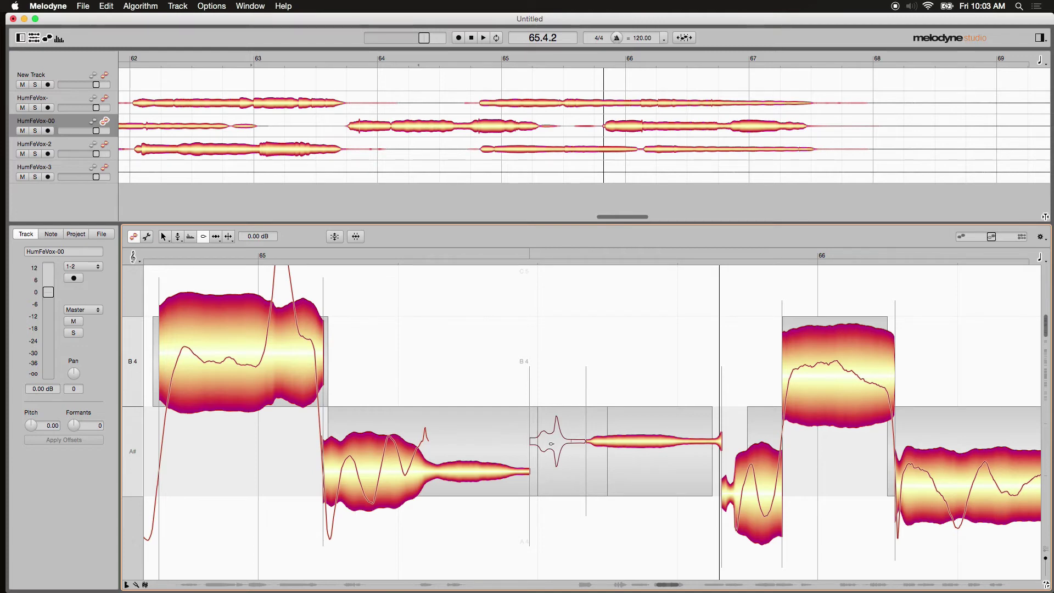
- Play back from bar 65 to check the muted burst, and unmute it with the Amplitude Tool
{"action": "left_click", "coordinate": [269, 257]}
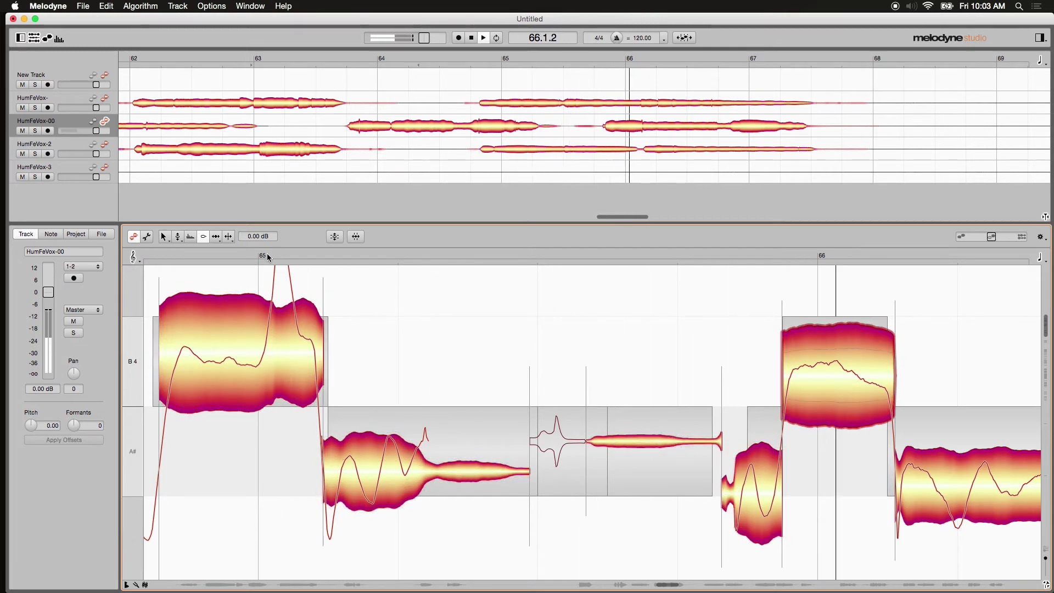
{"action": "left_click", "coordinate": [269, 257]}
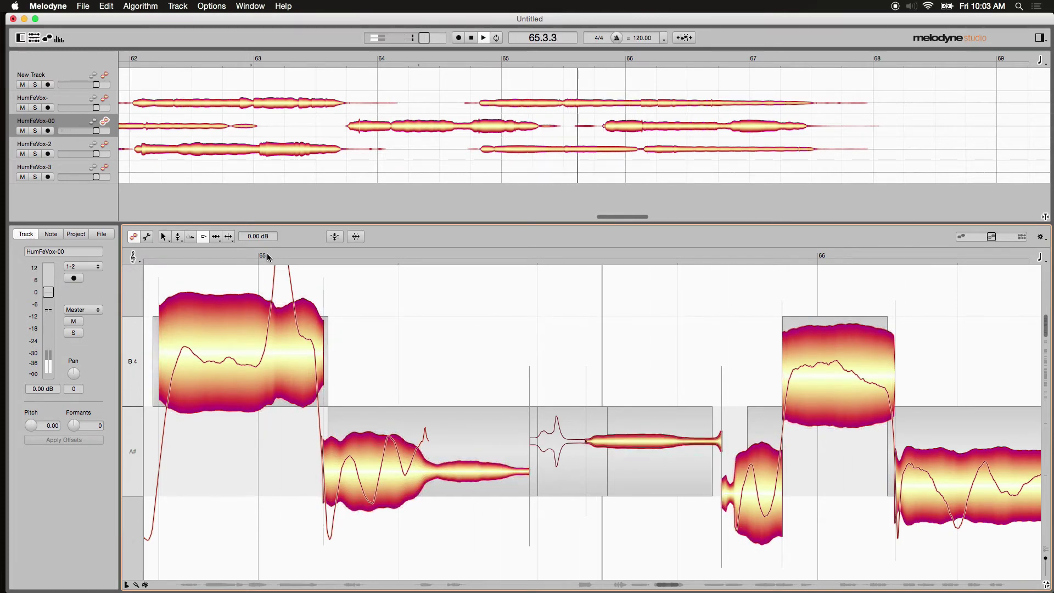
{"action": "right_click", "coordinate": [595, 370]}
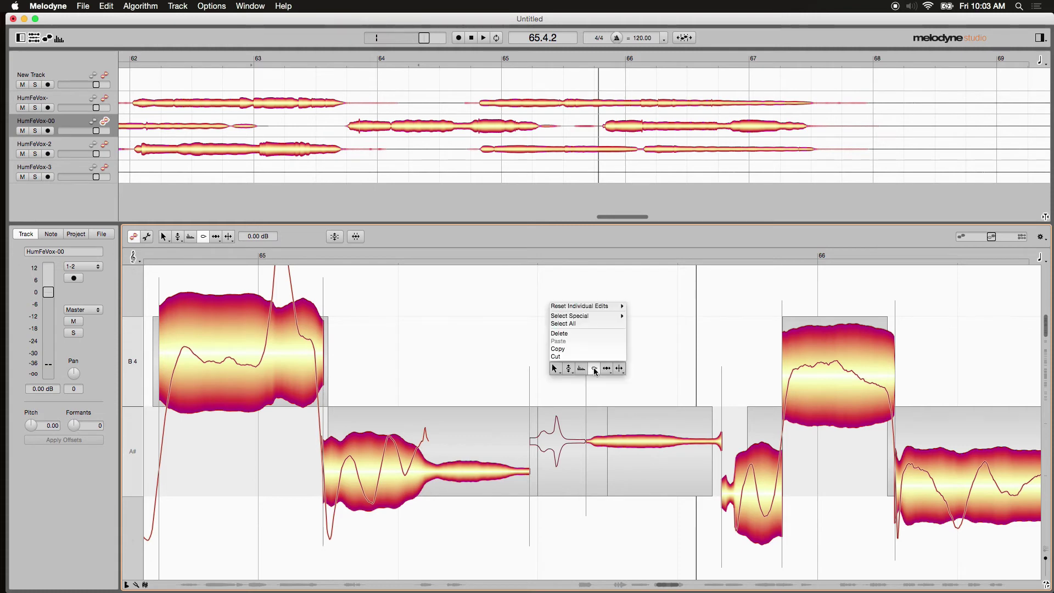
{"action": "left_click", "coordinate": [595, 370]}
{"action": "left_click", "coordinate": [554, 440]}
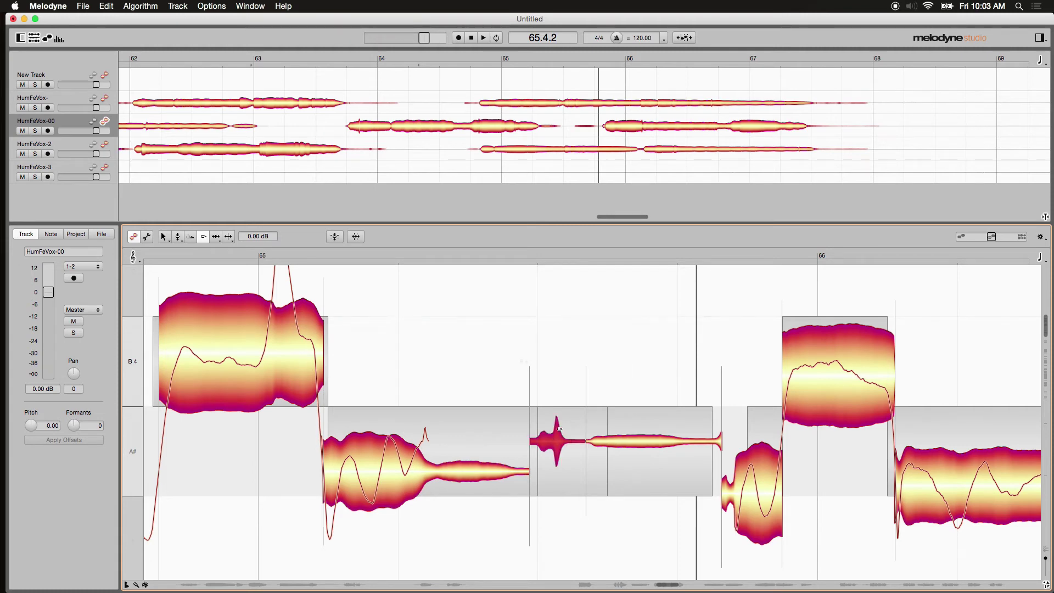
- Switch to the Main Tool and delete the isolated noise burst again
{"action": "right_click", "coordinate": [590, 366]}
{"action": "left_click", "coordinate": [559, 392]}
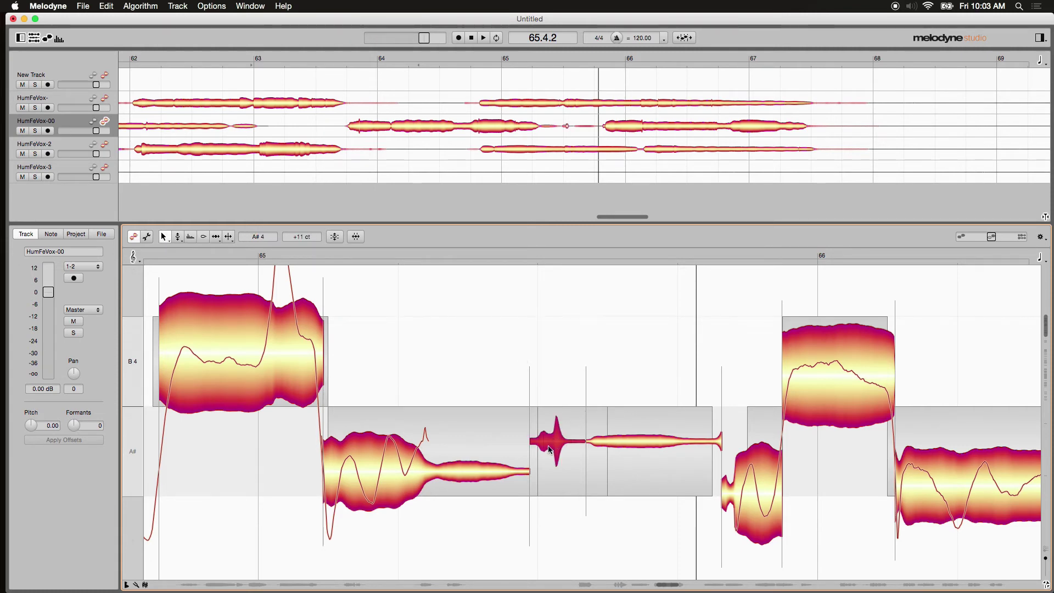
{"action": "key", "text": "Delete"}
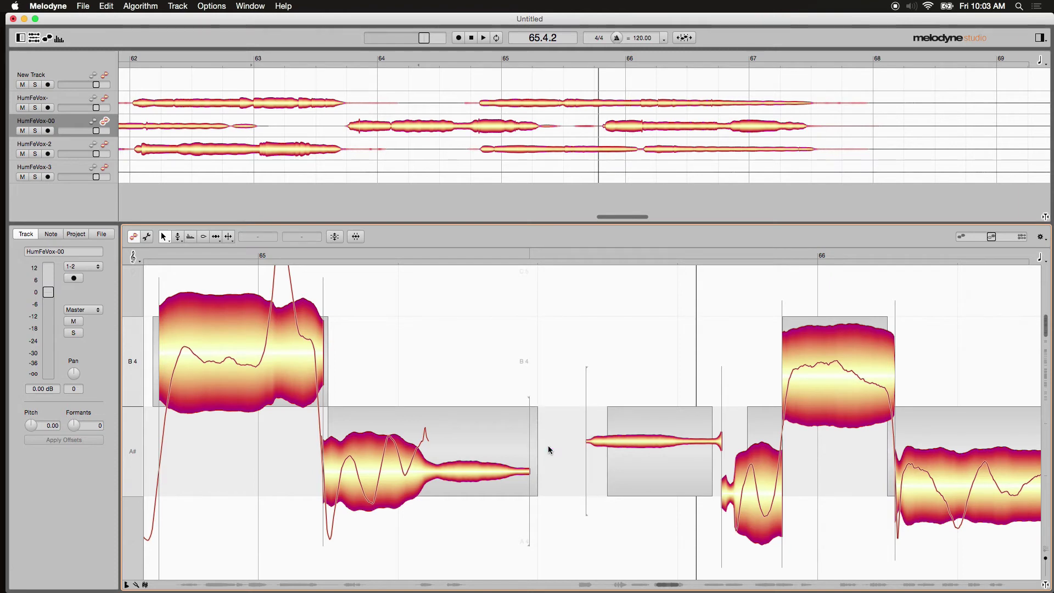
- Move the separation between the thin noise blob and the note before bar 66 slightly earlier, excluding the note's onset from the noise
{"action": "right_click", "coordinate": [710, 341]}
{"action": "left_click", "coordinate": [773, 337]}
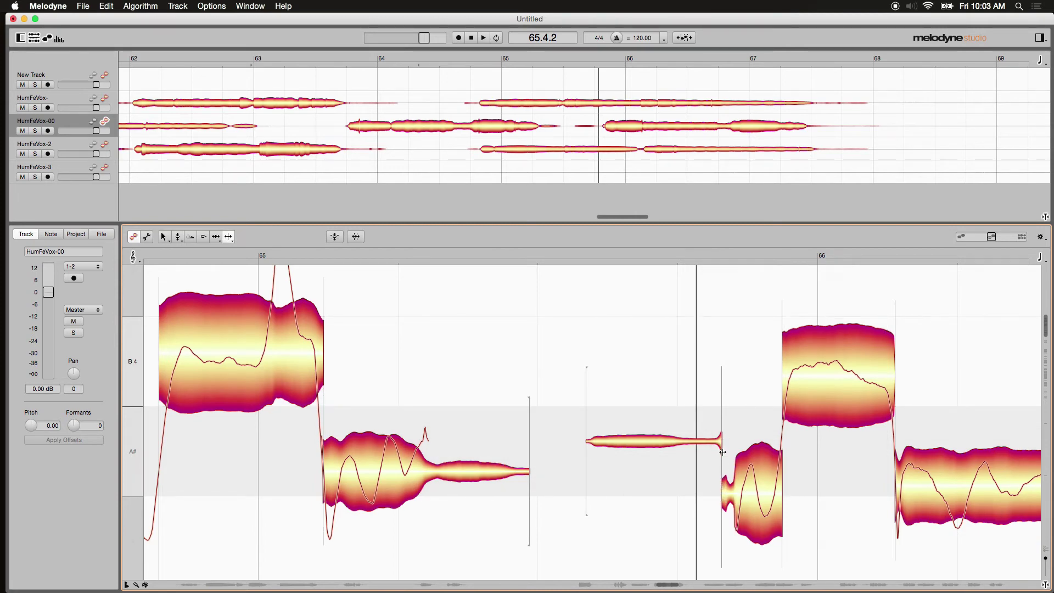
{"action": "right_click", "coordinate": [722, 480]}
{"action": "mouse_move", "coordinate": [676, 444]}
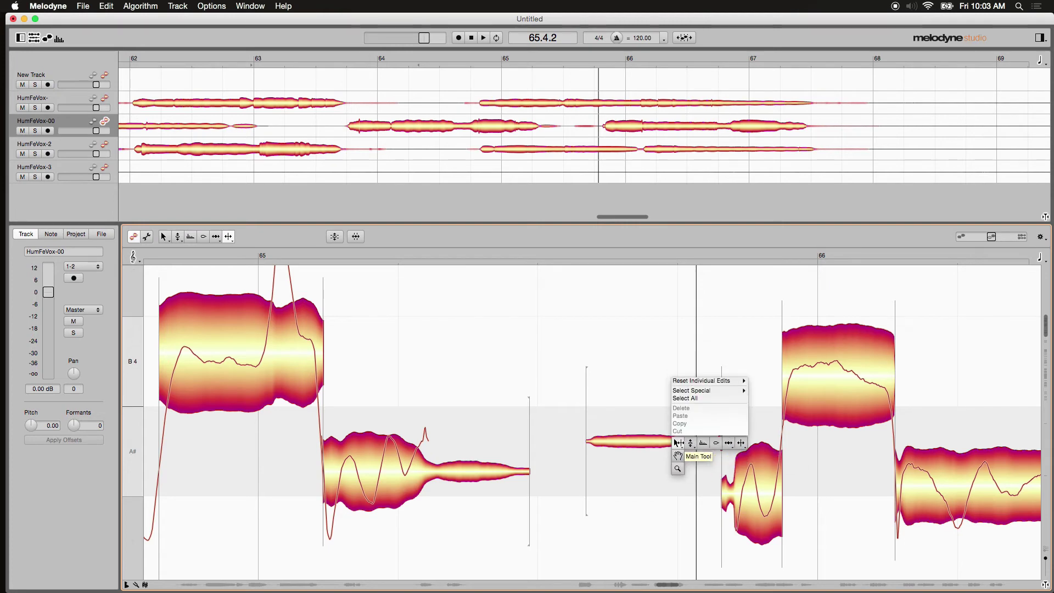
{"action": "left_click", "coordinate": [677, 469]}
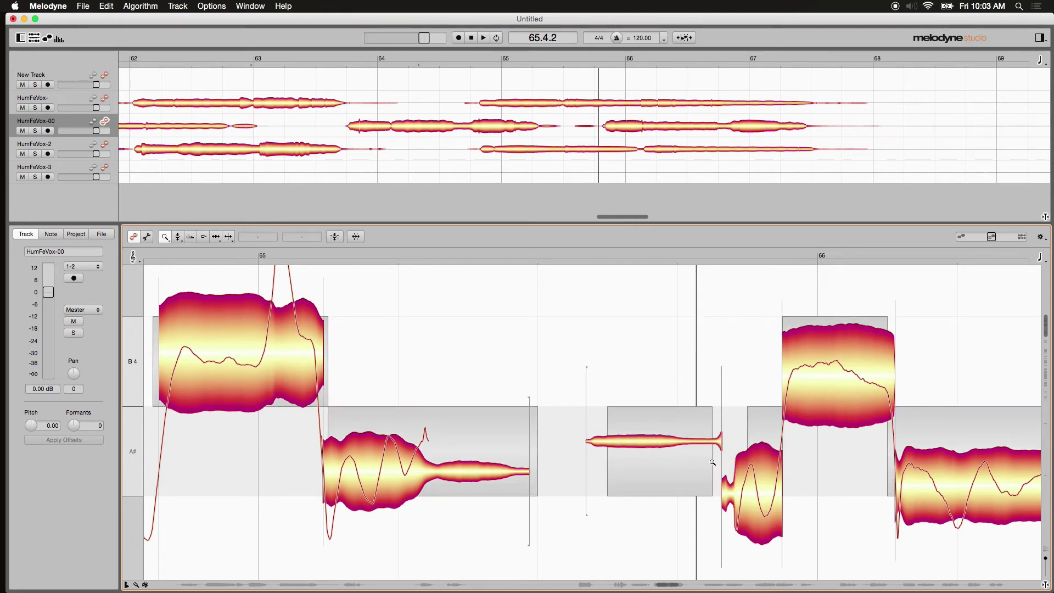
{"action": "mouse_move", "coordinate": [717, 459]}
{"action": "left_mouse_down"}
{"action": "mouse_move", "coordinate": [779, 490]}
{"action": "mouse_move", "coordinate": [755, 435]}
{"action": "left_mouse_up"}
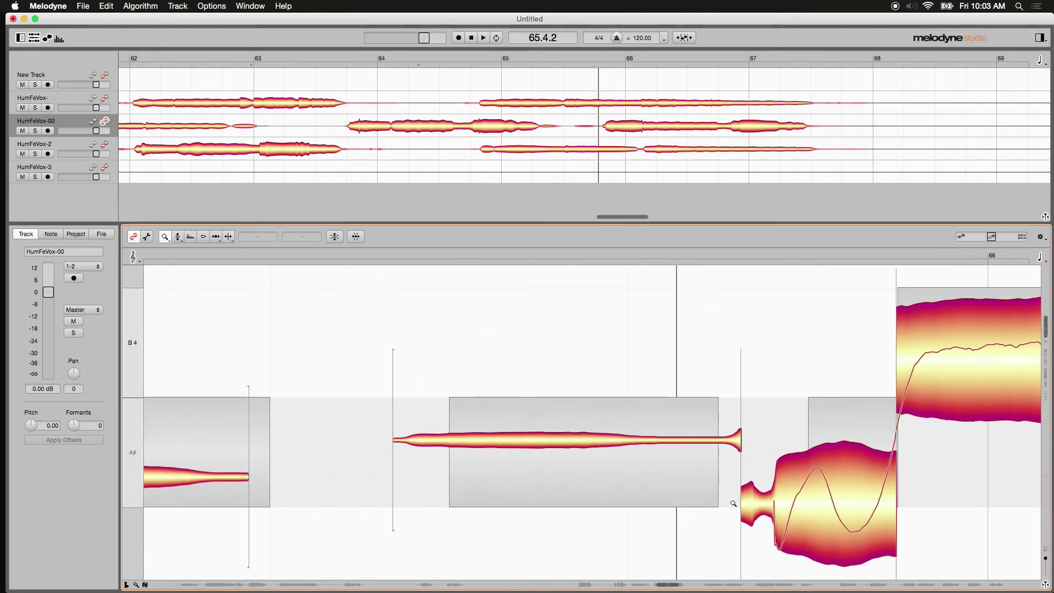
{"action": "right_click", "coordinate": [775, 276]}
{"action": "left_click", "coordinate": [782, 346]}
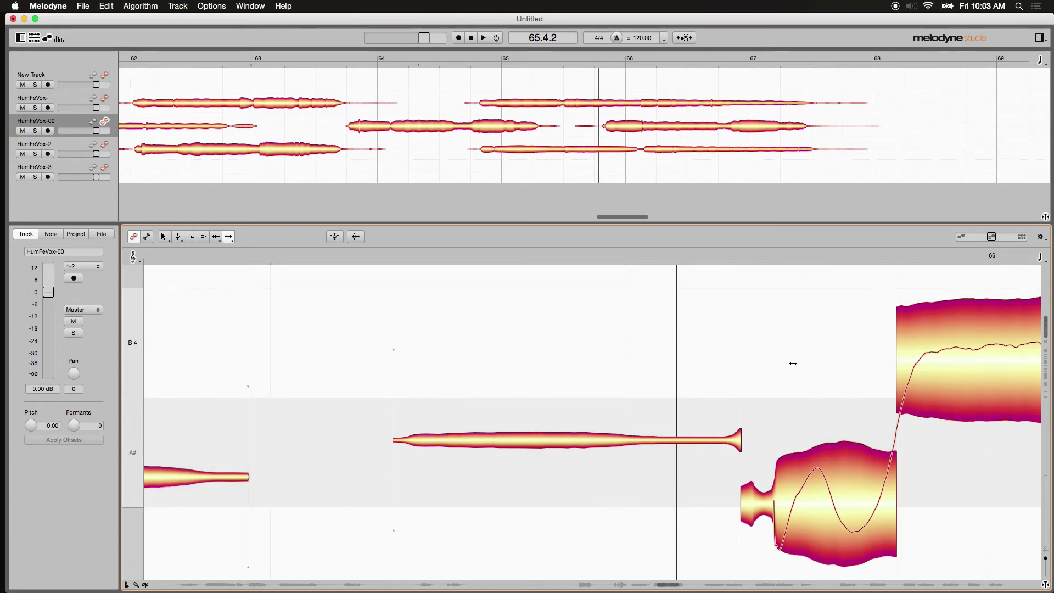
{"action": "left_click_drag", "start_coordinate": [742, 370], "coordinate": [713, 370]}
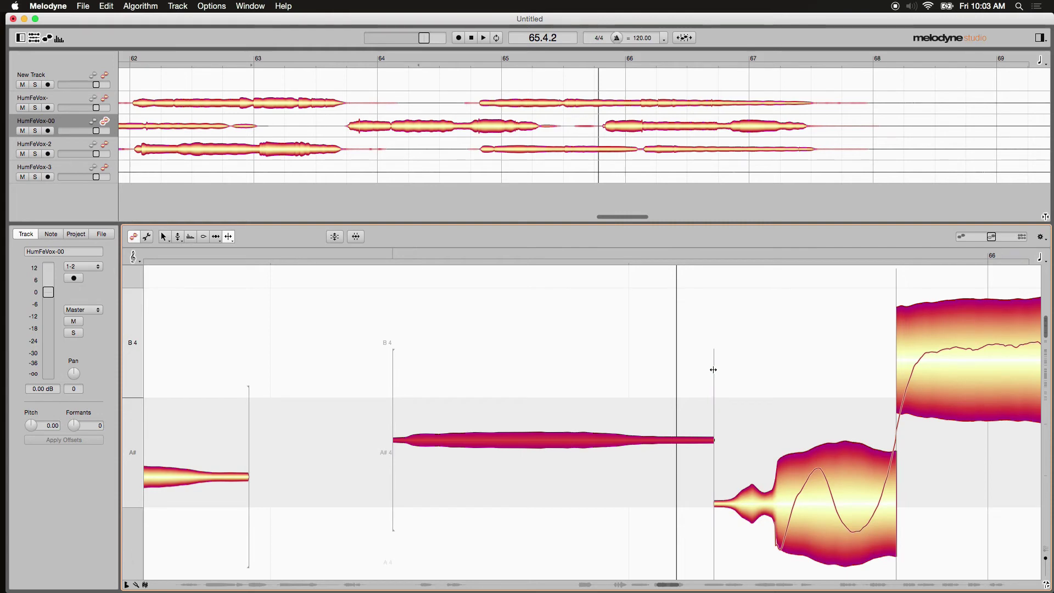
- Switch to the Main Tool and play back from just after bar 65 into bar 66 to check the adjusted separation
{"action": "right_click", "coordinate": [743, 361]}
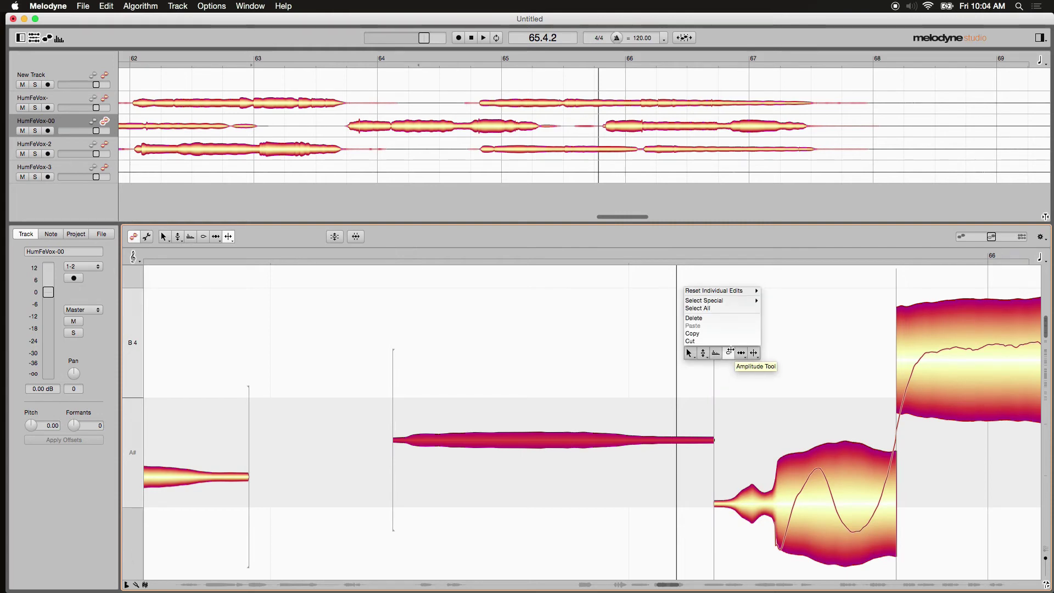
{"action": "mouse_move", "coordinate": [689, 353]}
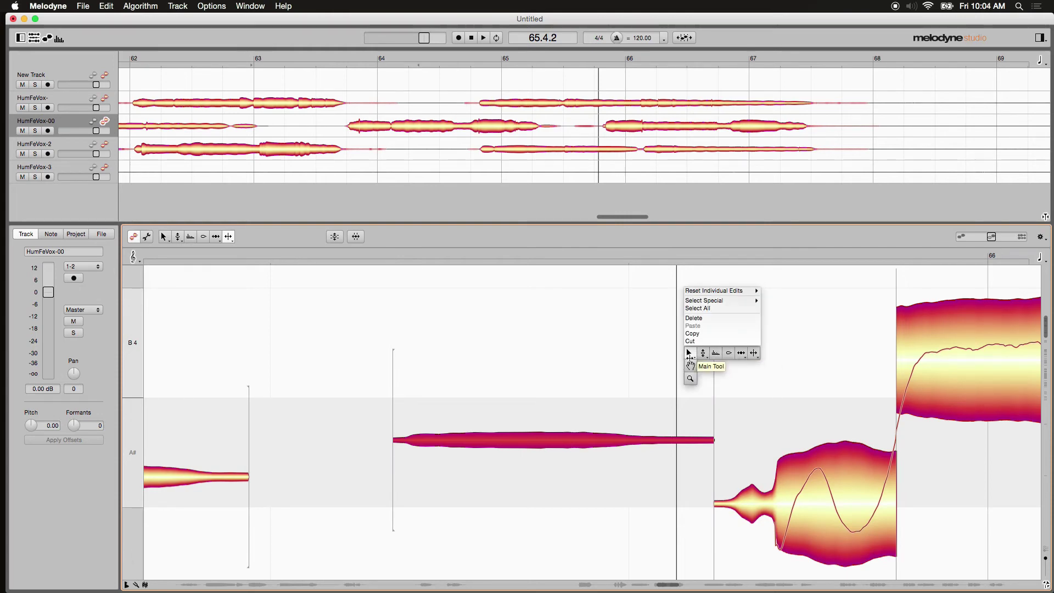
{"action": "left_click", "coordinate": [690, 378]}
{"action": "left_click_drag", "start_coordinate": [689, 384], "coordinate": [609, 357]}
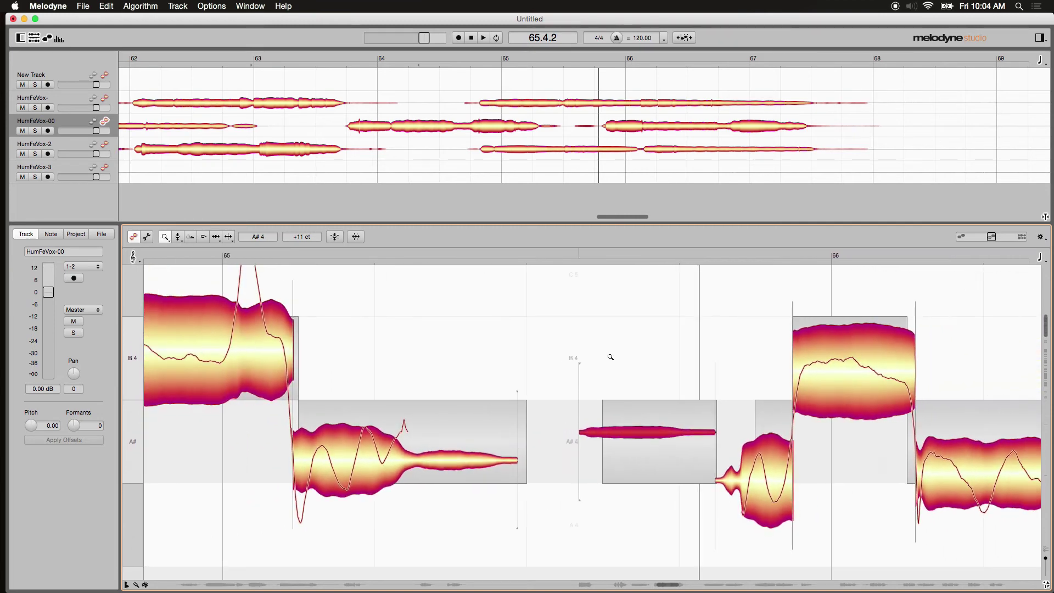
{"action": "right_click", "coordinate": [405, 330]}
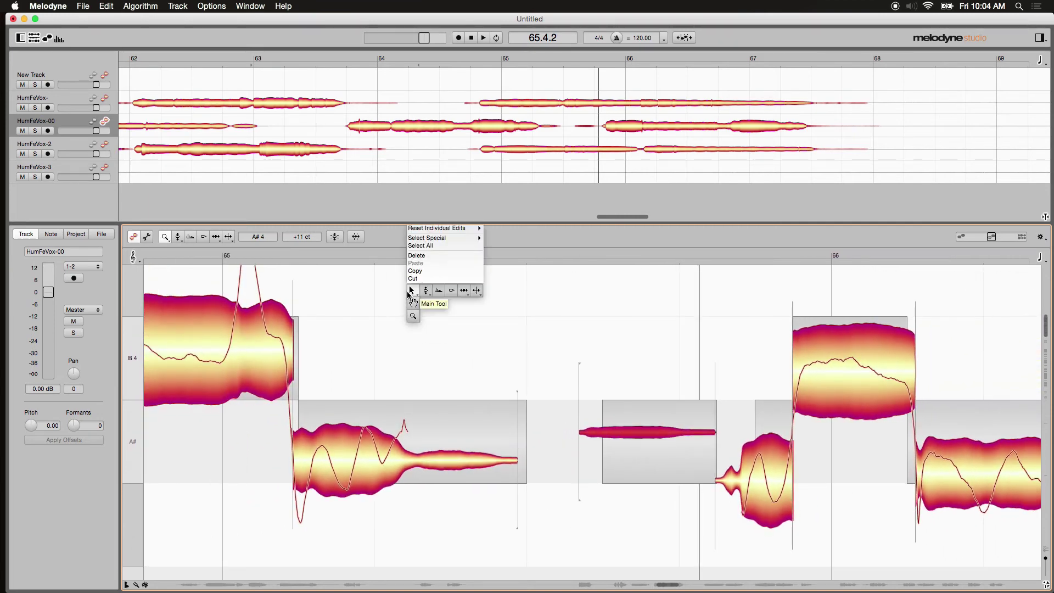
{"action": "left_click", "coordinate": [411, 295]}
{"action": "left_click", "coordinate": [289, 252]}
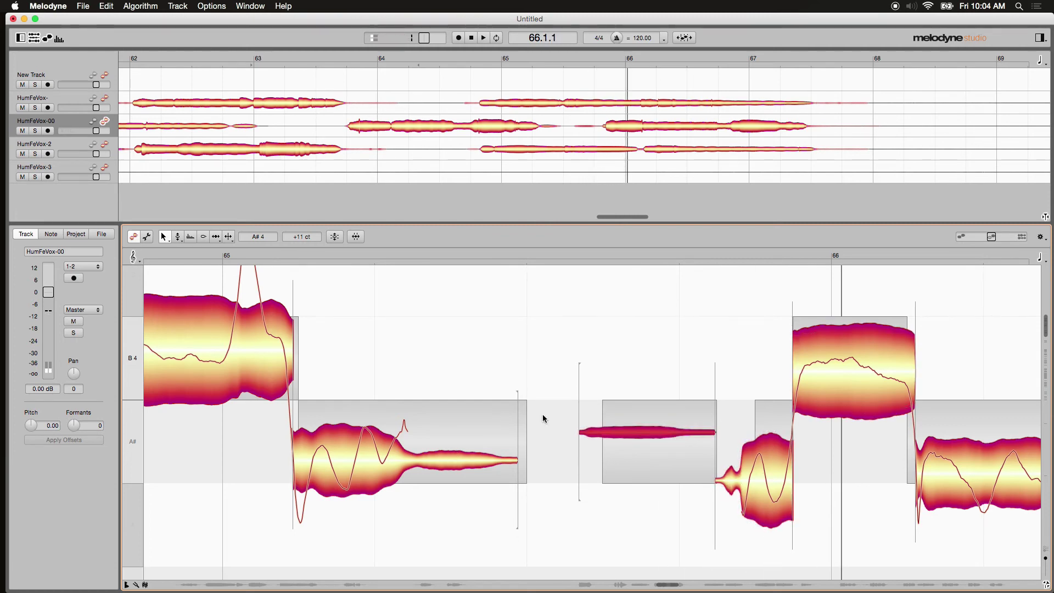
- Mute the thin noise blob before bar 66 with the Amplitude Tool, and return the playback position to bar 65
{"action": "right_click", "coordinate": [639, 345]}
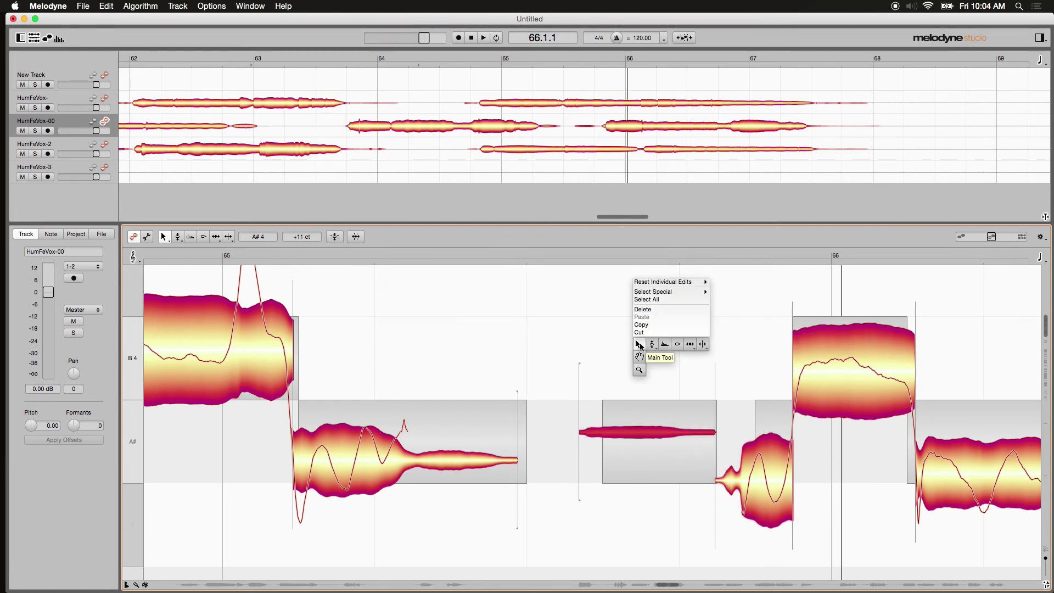
{"action": "left_click", "coordinate": [679, 345]}
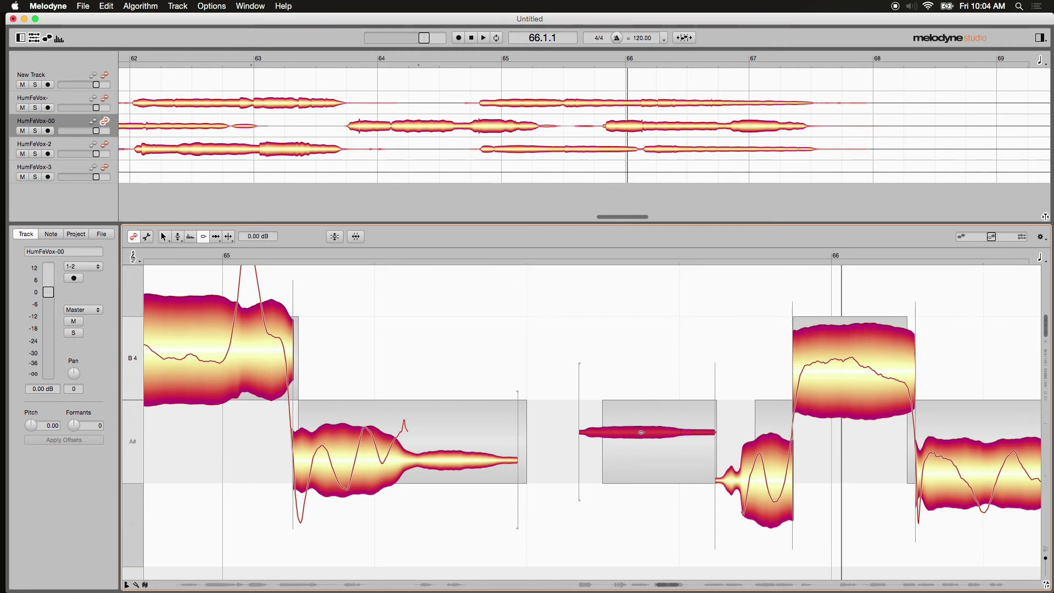
{"action": "left_click_drag", "start_coordinate": [641, 433], "coordinate": [640, 445]}
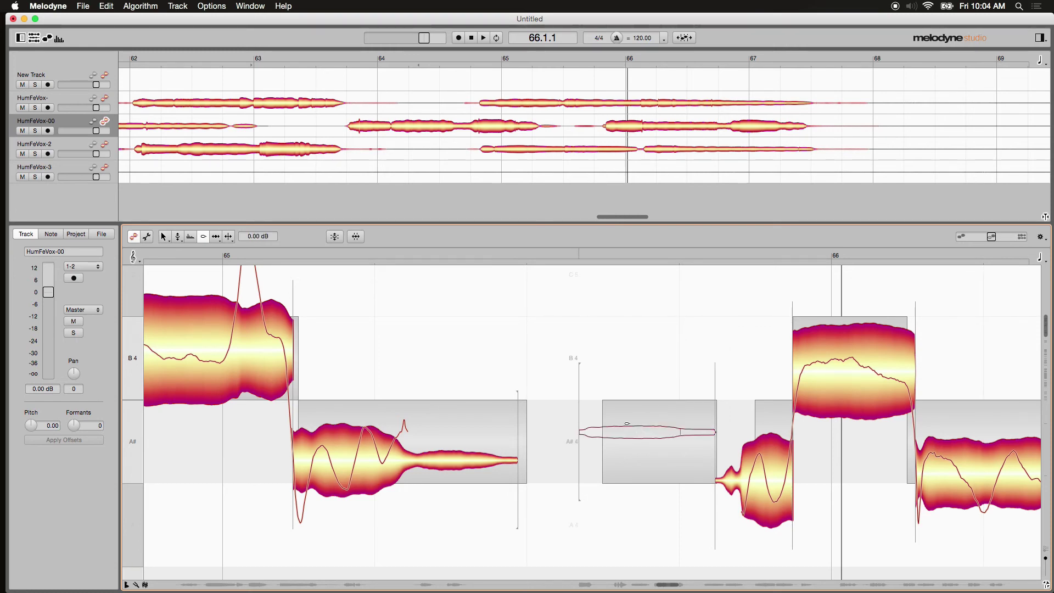
{"action": "left_click", "coordinate": [226, 254]}
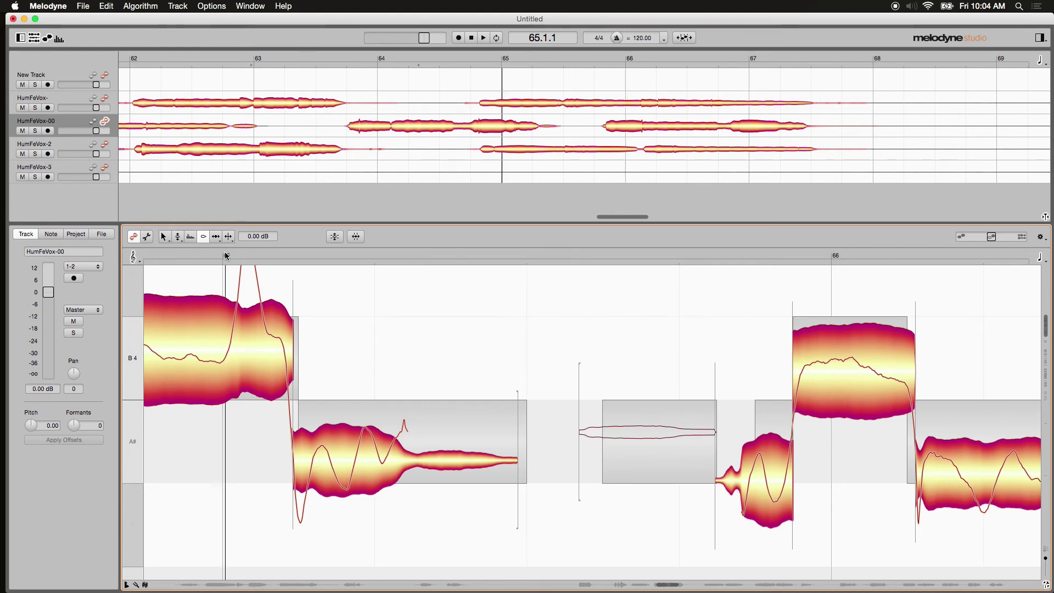